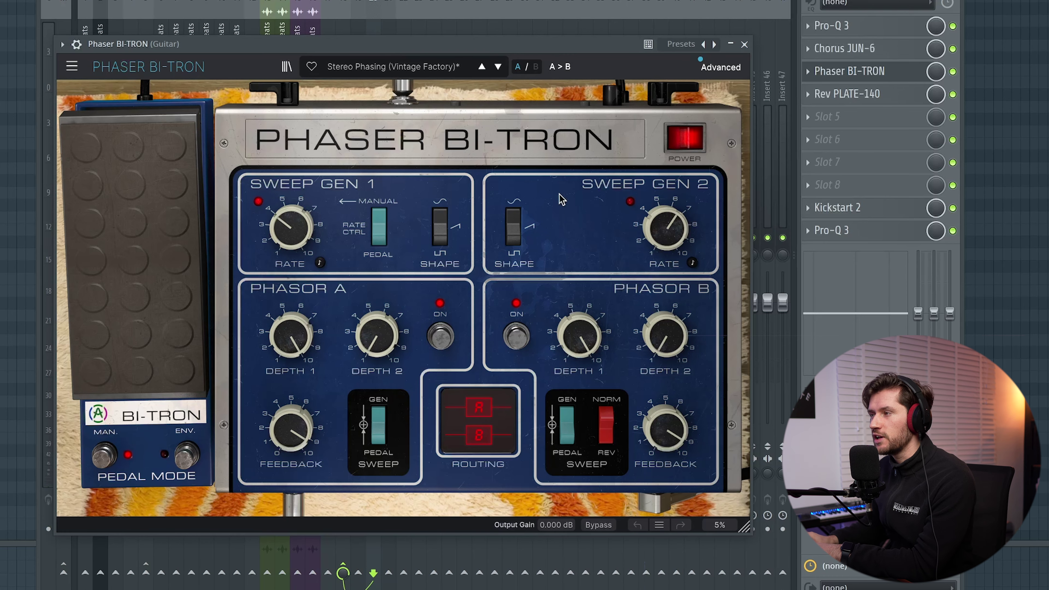
Step: Close the phaser window and draw half-bar notes over the chords: F#5 in bar 1, two E5 in bar 2, four D5 in bars 3–4
left_click(745, 45)
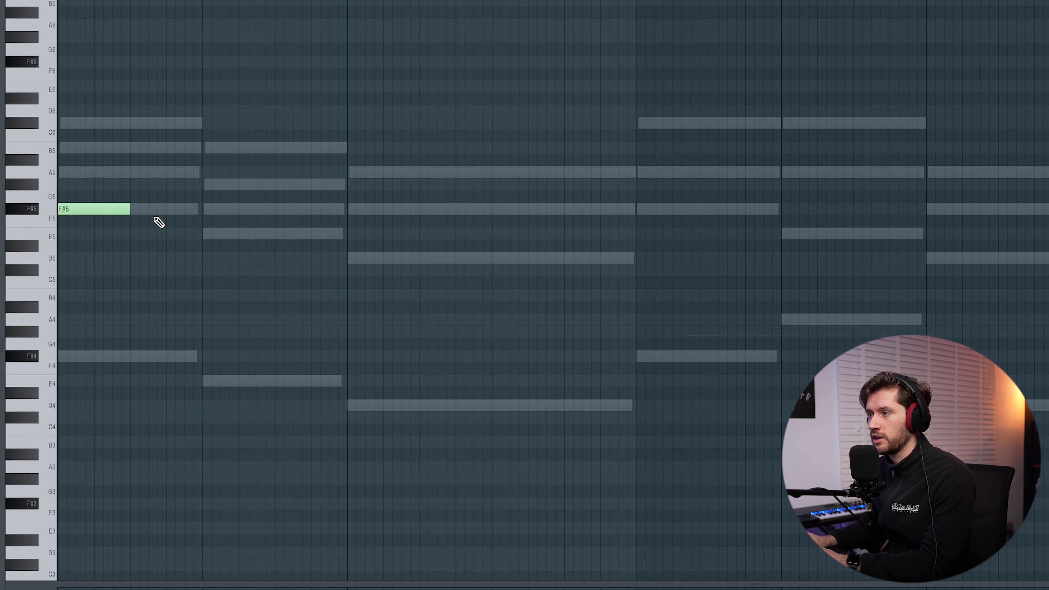
key("space")
left_click(239, 234)
left_click(277, 233)
mouse_move(277, 234)
left_mouse_down()
mouse_move(275, 246)
mouse_move(289, 234)
left_mouse_up()
left_click(413, 258)
mouse_move(421, 258)
left_mouse_down()
mouse_move(414, 273)
mouse_move(417, 256)
left_mouse_up()
left_click(495, 259)
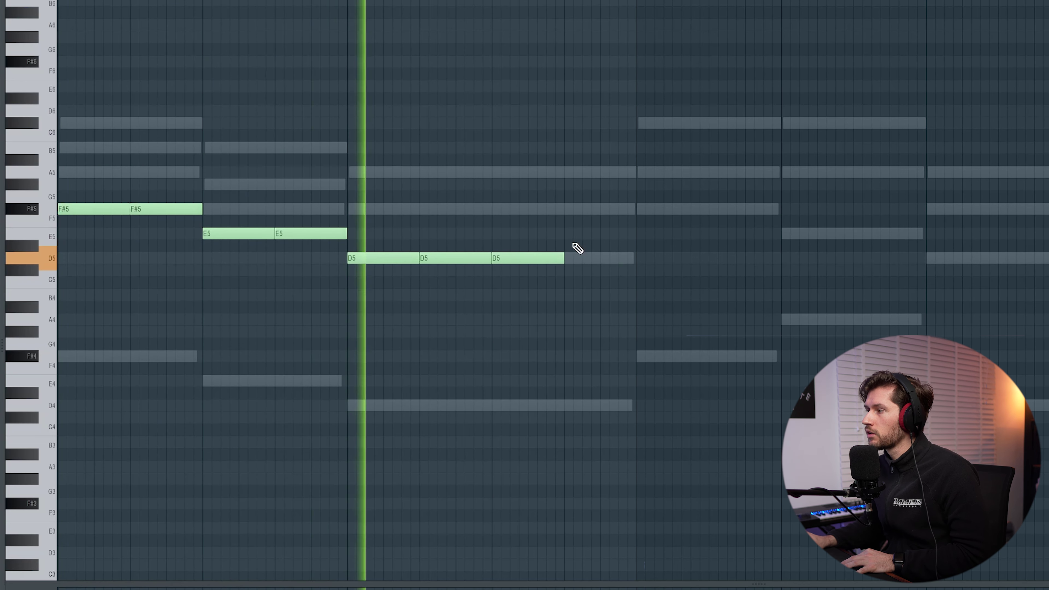
left_click(566, 258)
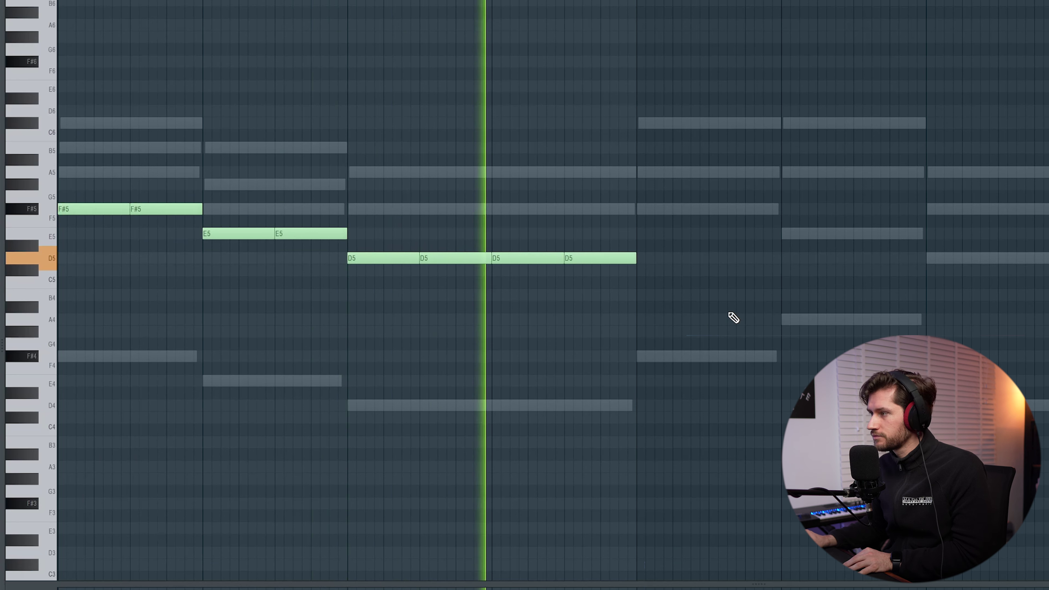
key("space")
Step: Copy the whole line up to start on C#6 and offset the copy half a beat after the original notes
left_click_drag(687, 129, 100, 327)
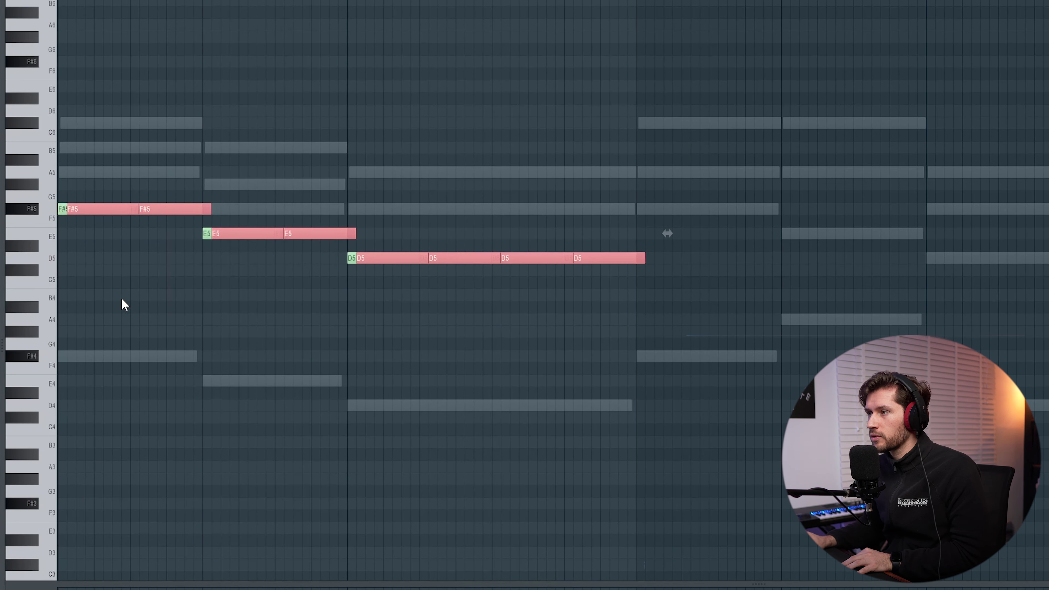
left_click_drag(90, 203, 112, 119)
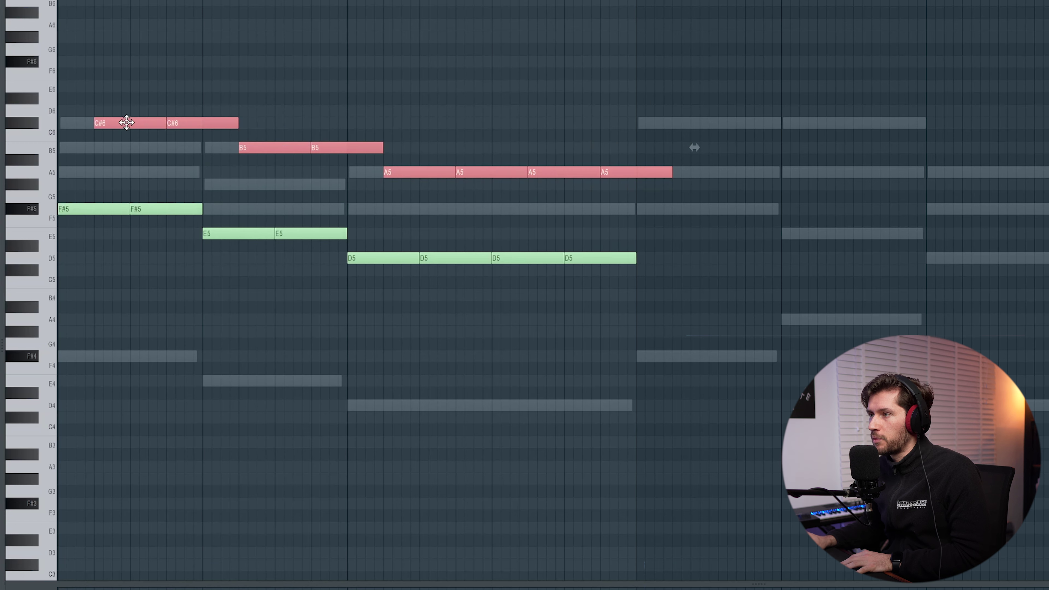
left_click_drag(137, 122, 82, 121)
left_click(231, 84)
Step: Play back the pattern and shorten the last A5 note so it ends with bar 4
key("space")
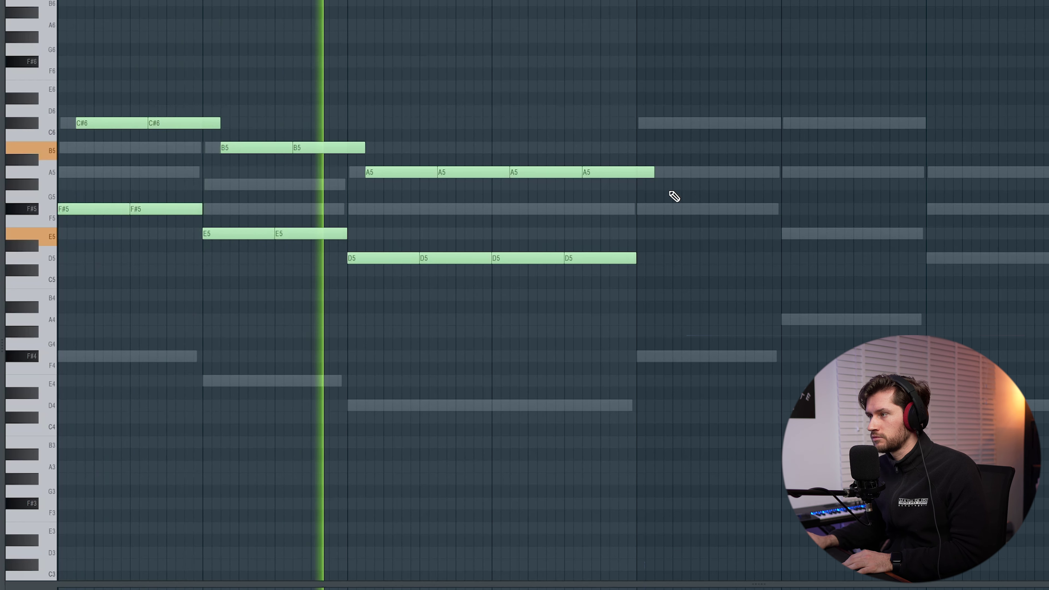
left_click_drag(654, 170, 632, 171)
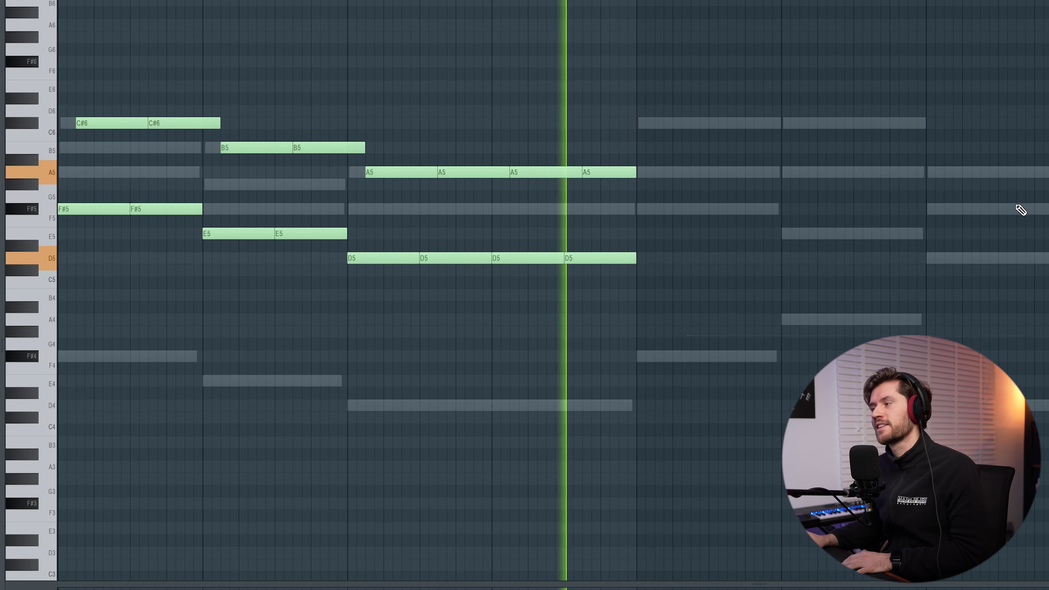
key("space")
Step: Duplicate the four-bar pattern into bars 5–8 and raise the copy's E5 and B5 notes to A5 and E6
key("ctrl+a")
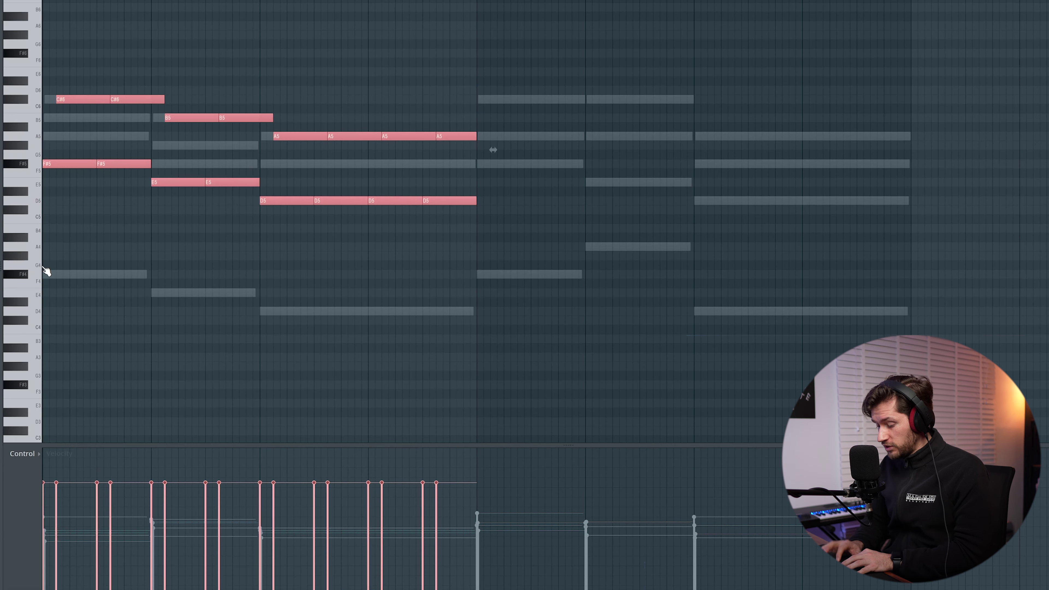
key("ctrl+b")
key("ctrl+d")
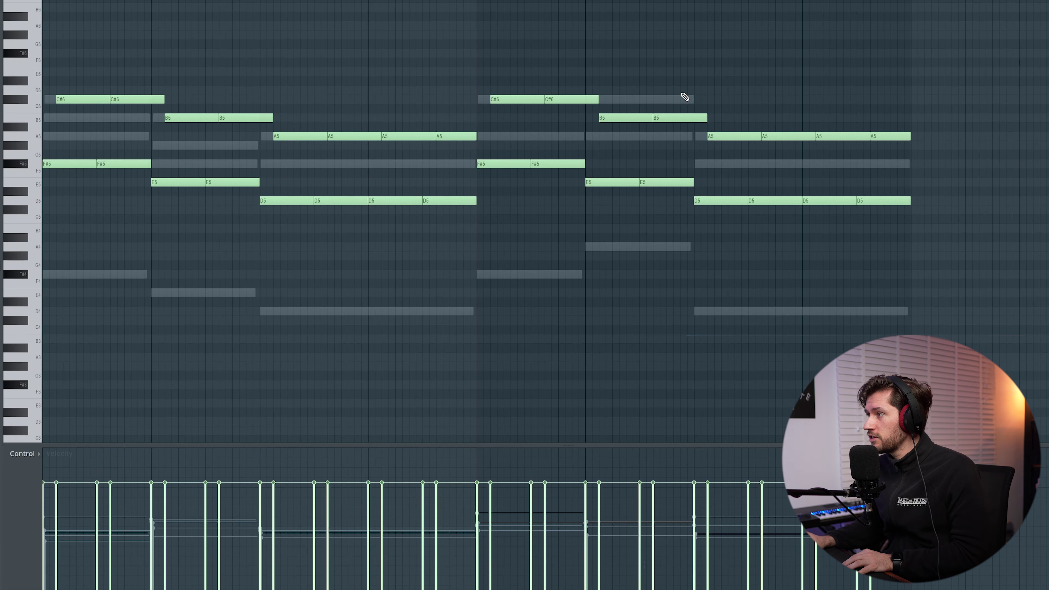
left_click_drag(627, 163, 618, 186)
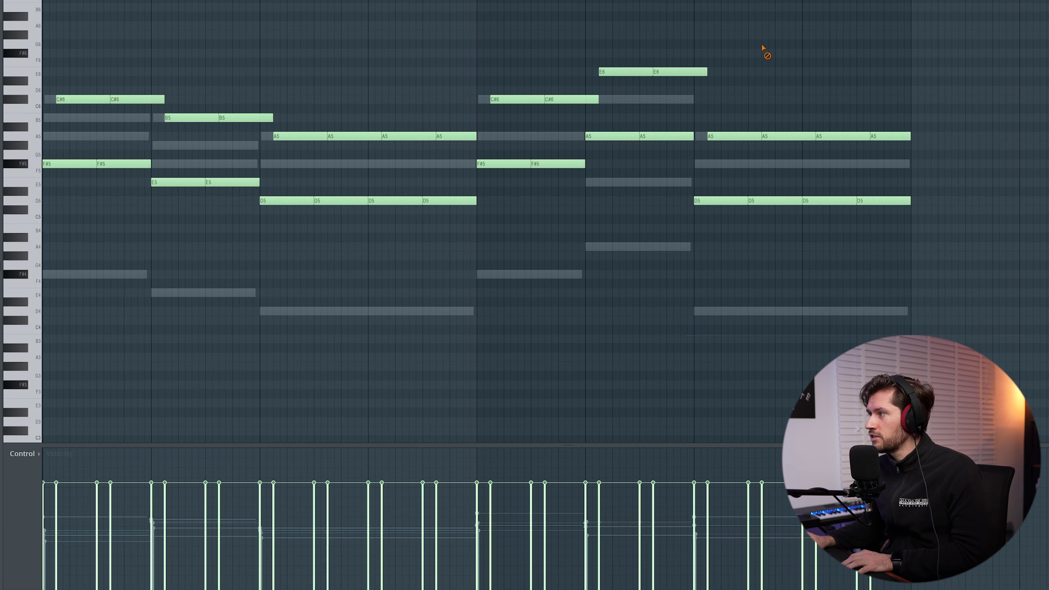
Step: Shorten all notes of the pattern together so small gaps separate the consecutive notes
key("ctrl+a")
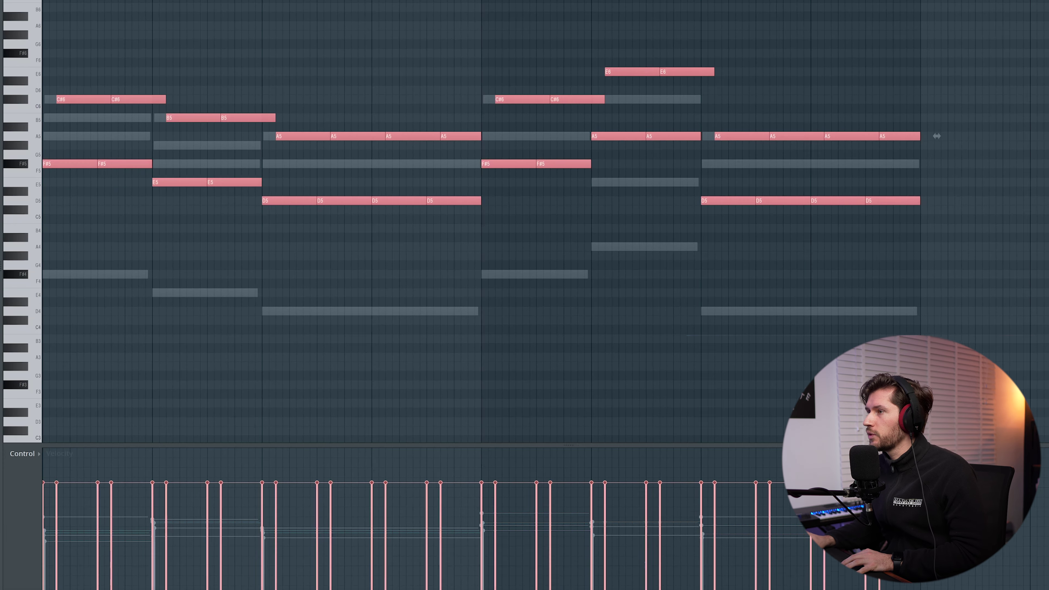
scroll(596, 95, "up", 5)
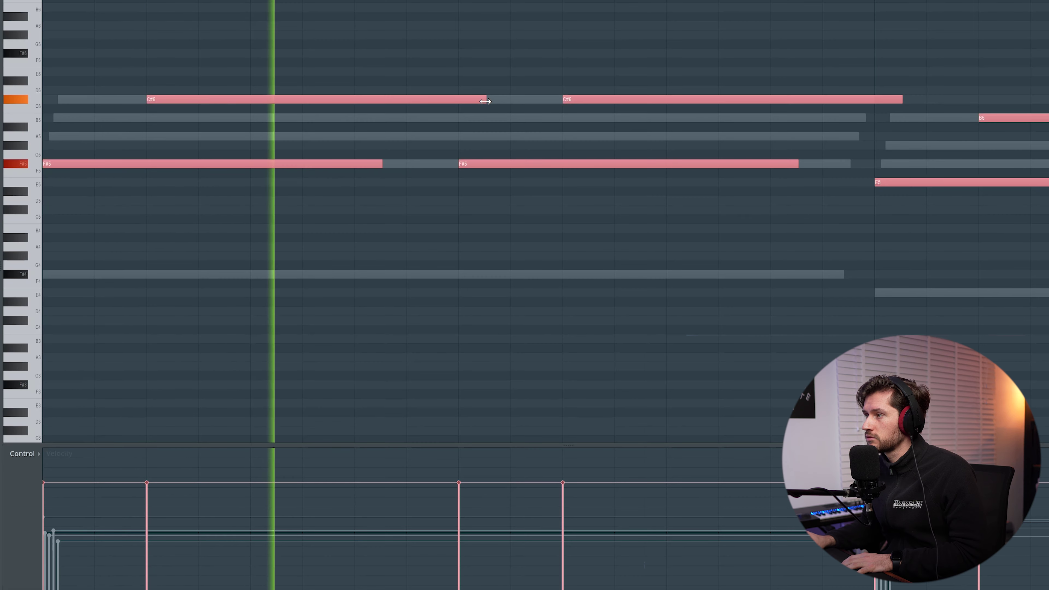
left_click_drag(485, 102, 507, 104)
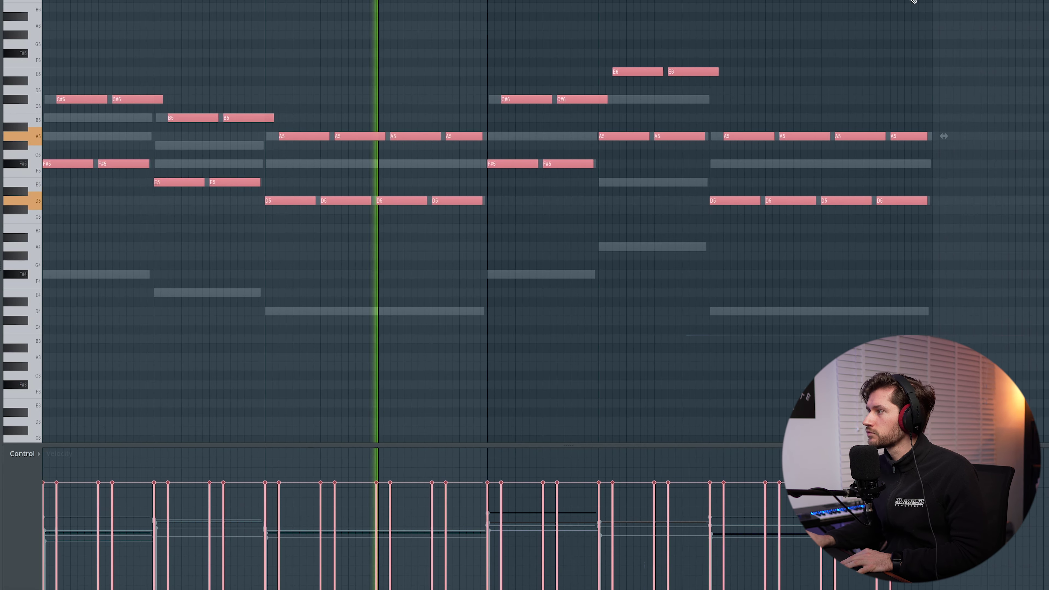
Step: Randomize the velocities of all notes slightly with the piano roll randomizer, using only its velocity level
left_click(807, 102)
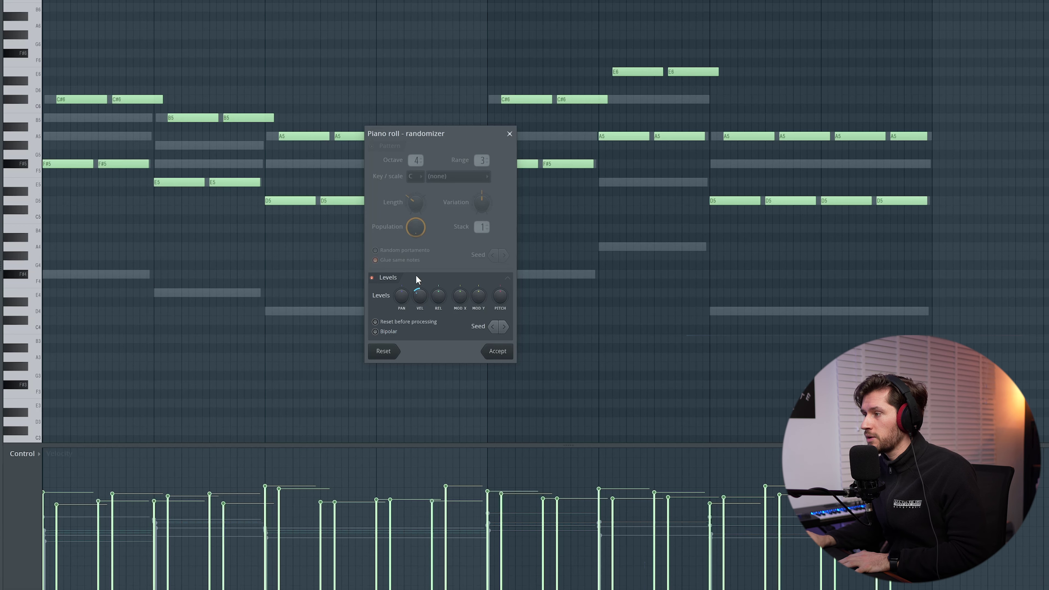
key("space")
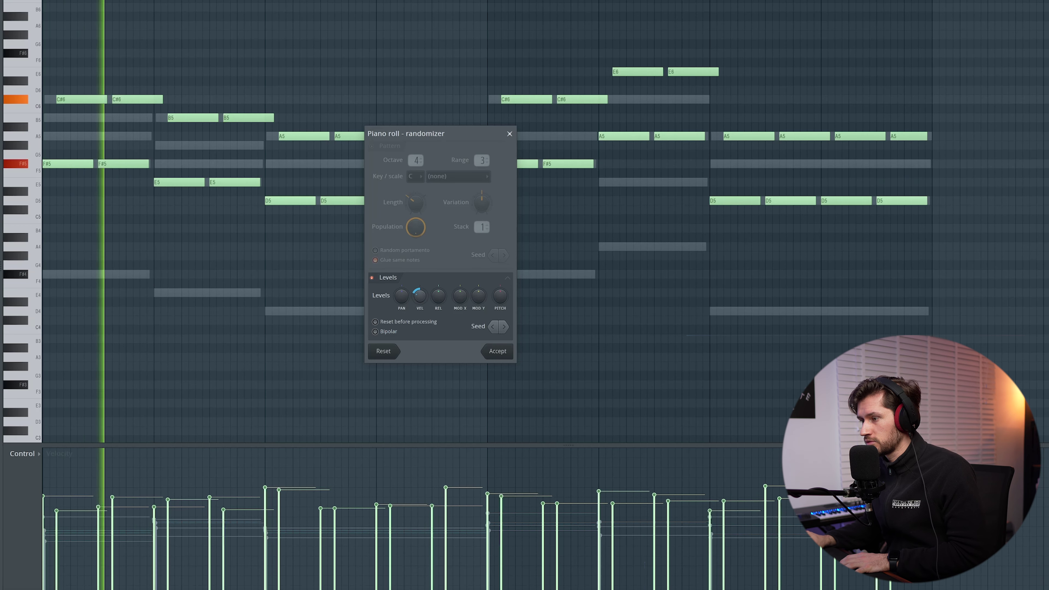
left_click(497, 351)
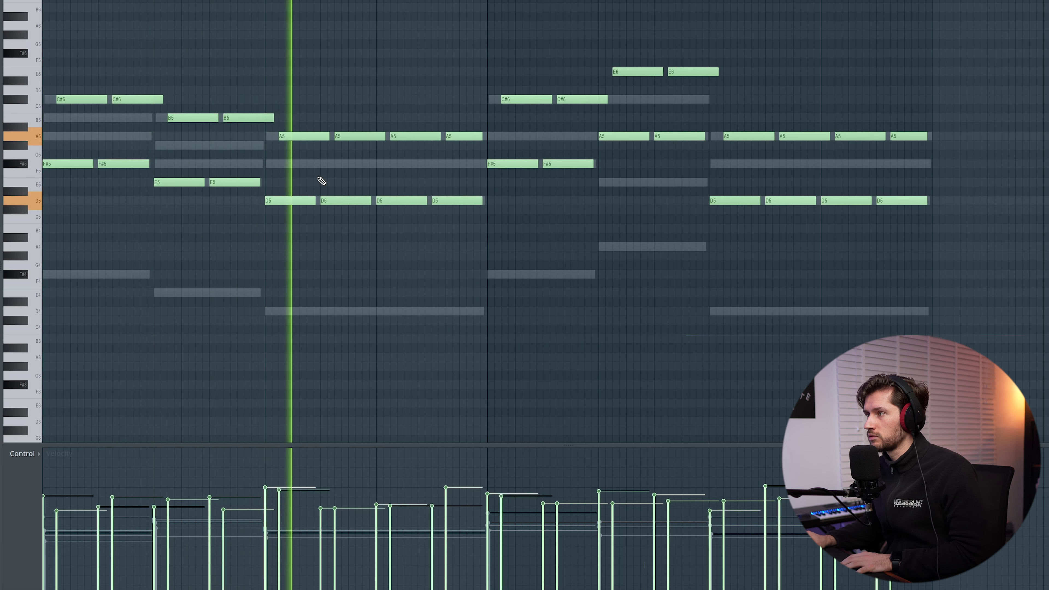
Step: Lower the velocity of the first D5 and A5 notes in bar 3
key("space")
left_click_drag(311, 121, 274, 273)
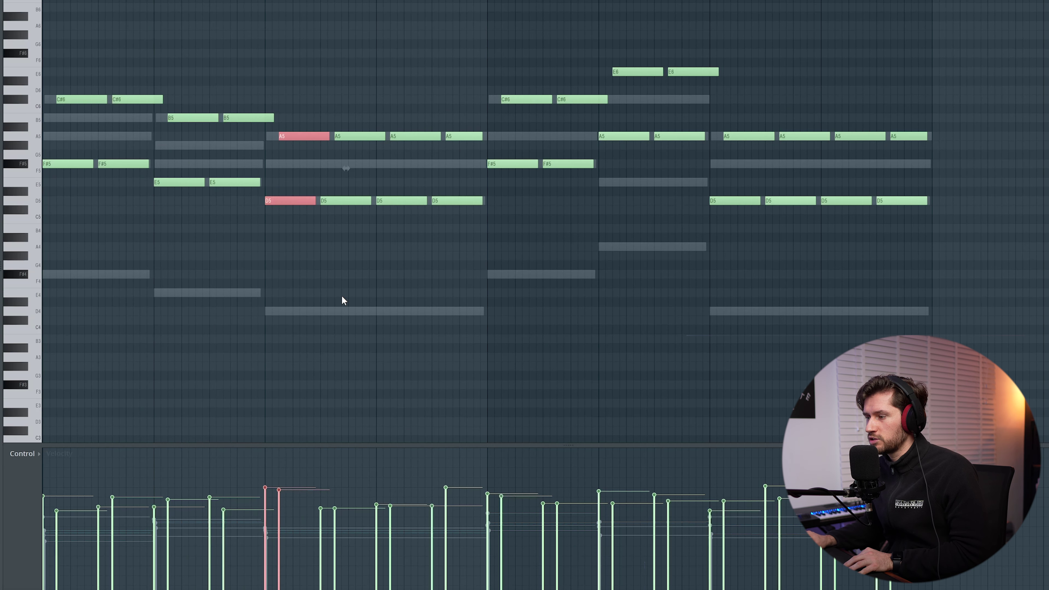
scroll(341, 291, "down", 2)
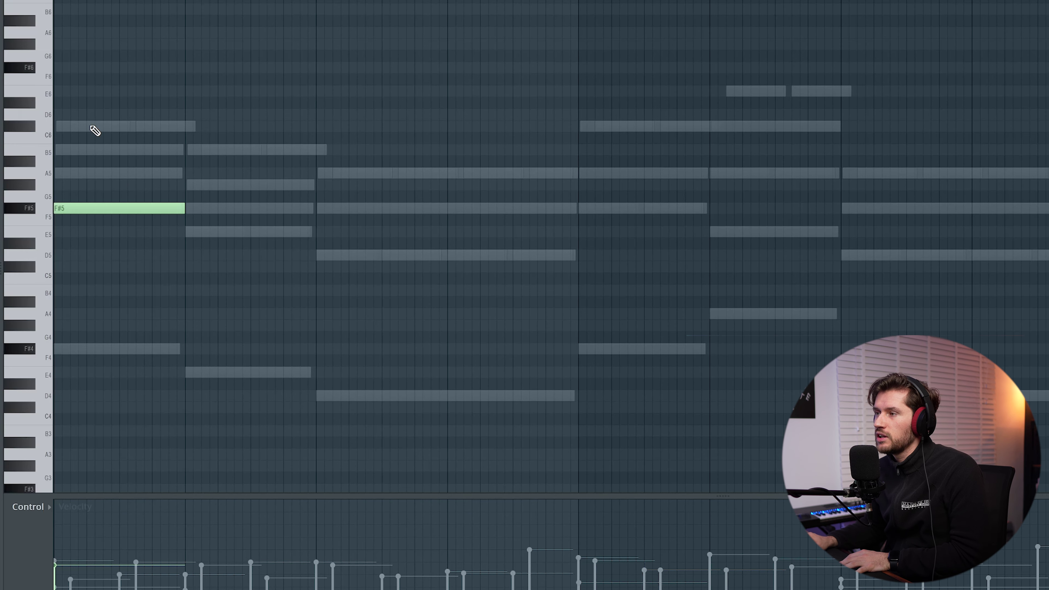
Step: Build and audition a four-bar lead with F#5/C#6, G#5/E6 and F#5/D6 note pairs plus top notes F#6, G#6, A6 and G#6
key("space")
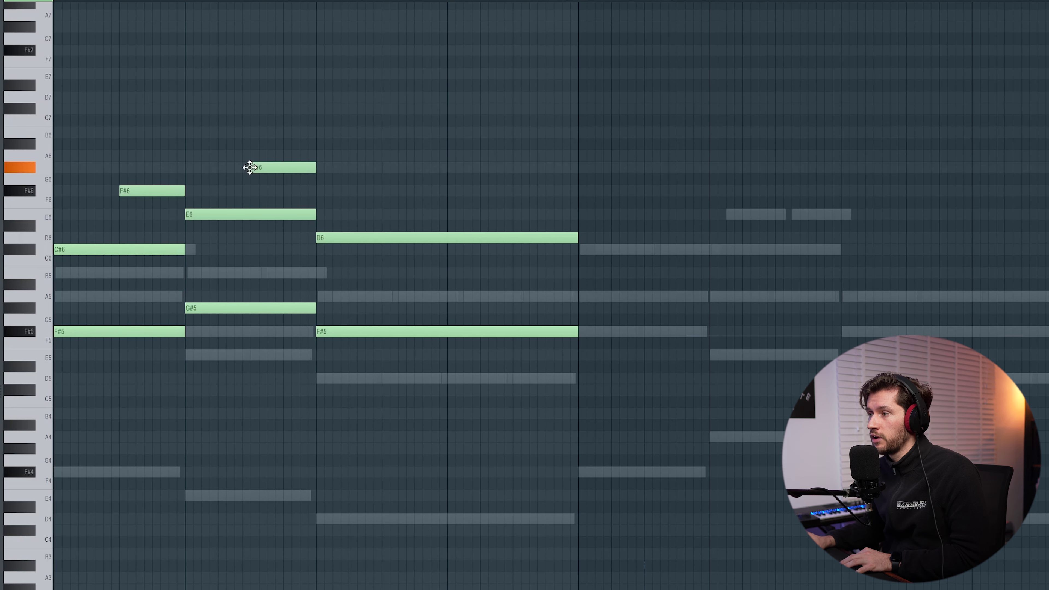
key("space")
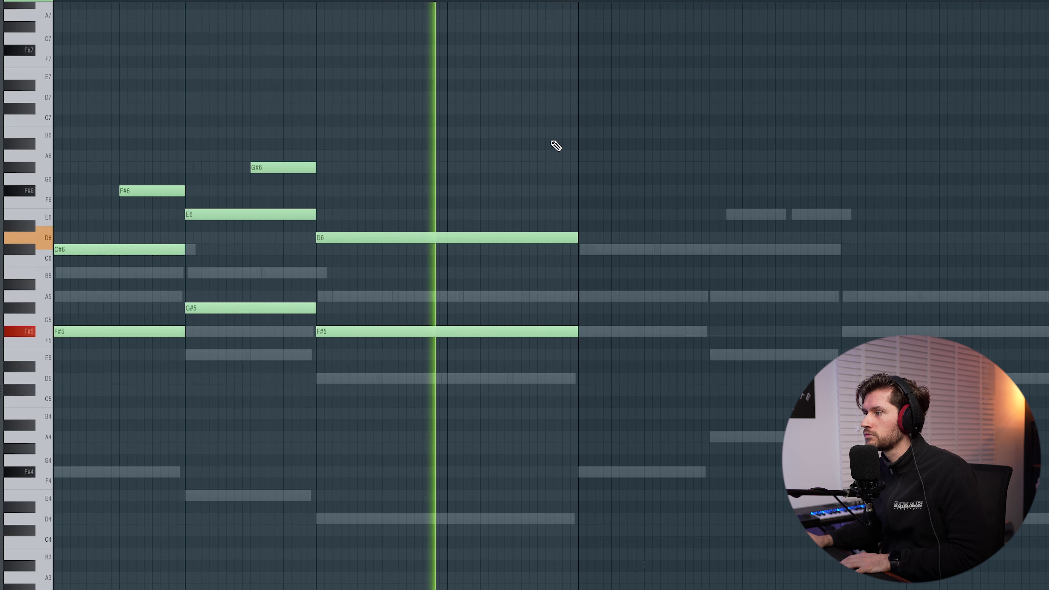
key("space")
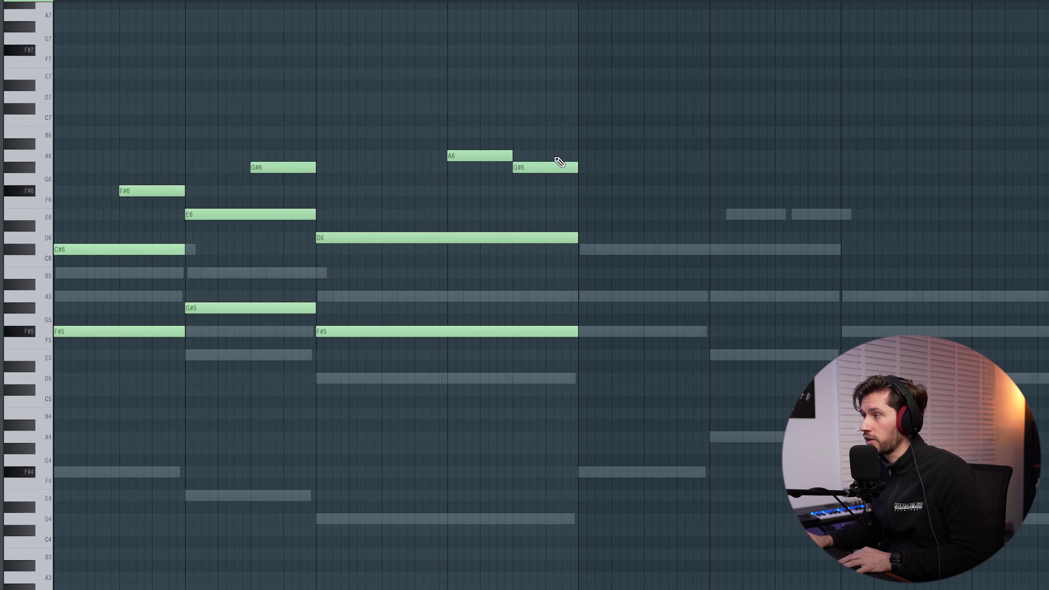
key("space")
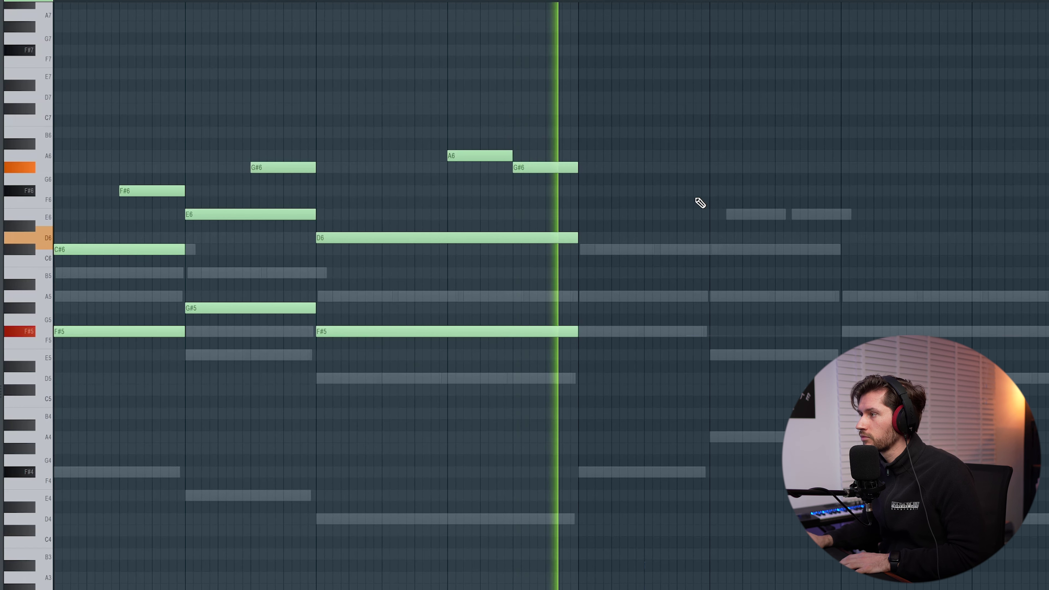
key("space")
Step: Duplicate the four-bar lead into bars 5–8 and vary the copy with A5 under F#6 and E6 and different top notes
left_click_drag(662, 126, 55, 372)
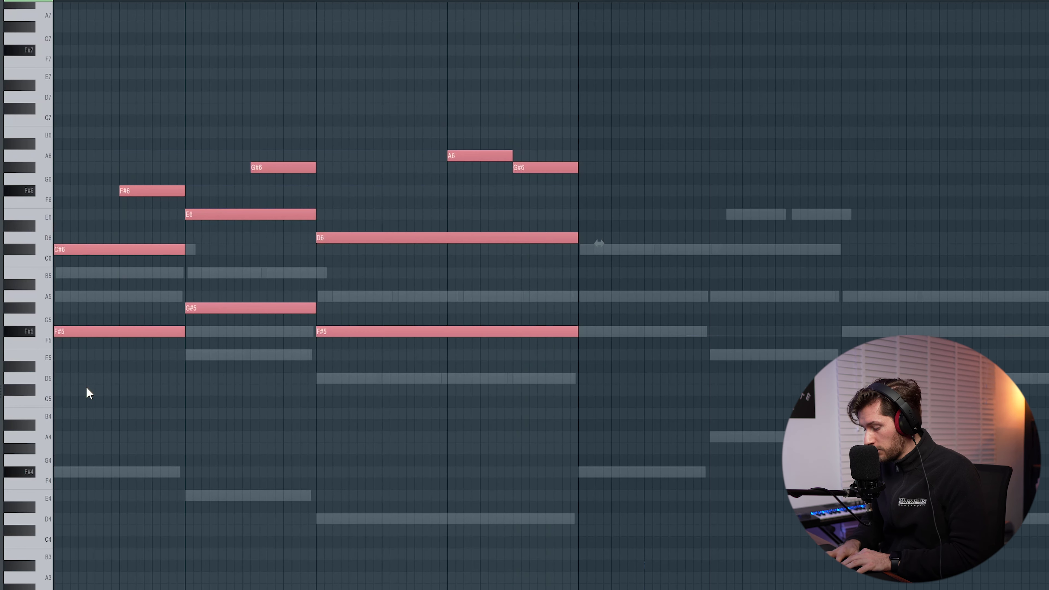
key("ctrl+b")
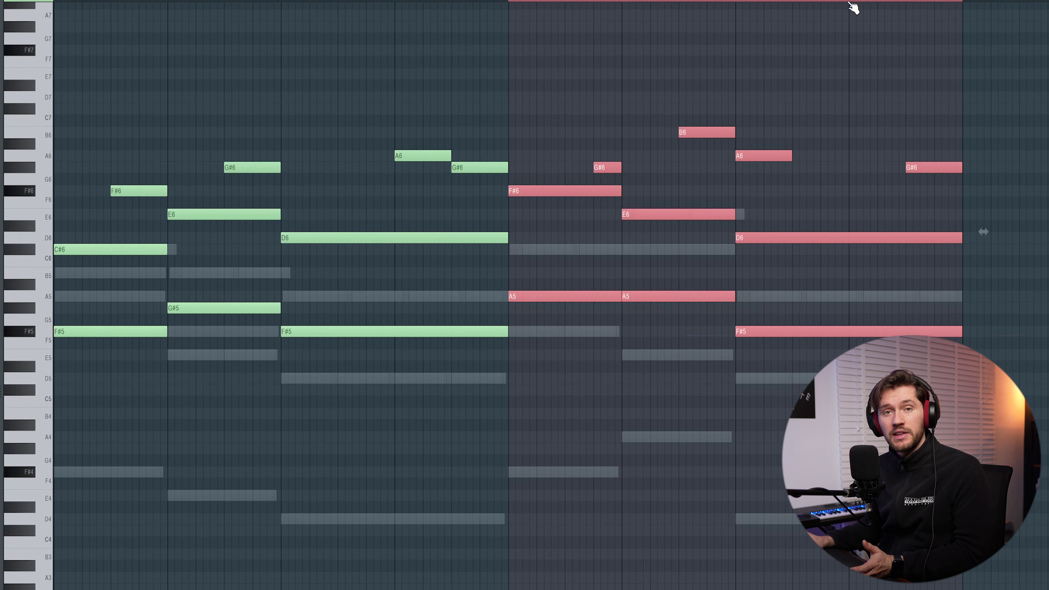
left_click_drag(545, 2, 937, 1)
key("ctrl+d")
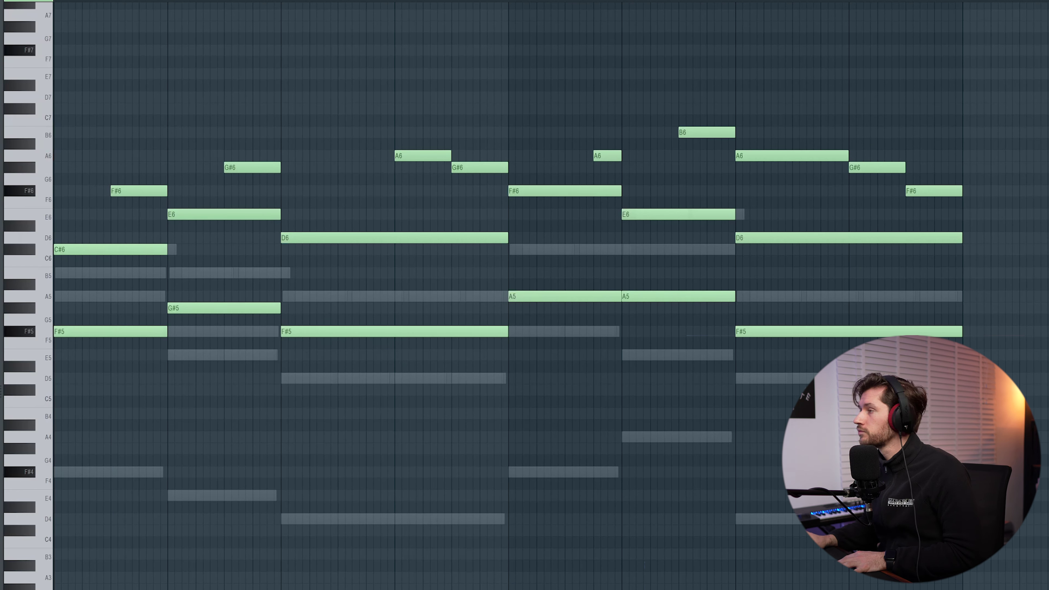
Step: Play back the eight-bar lead melody and open the randomizer for its notes
key("space")
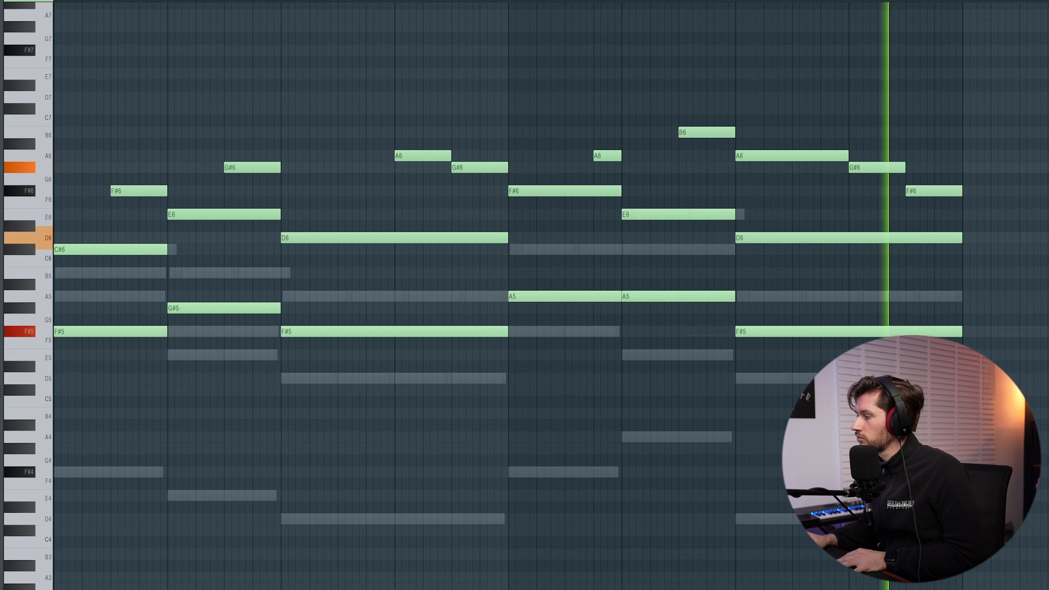
key("space")
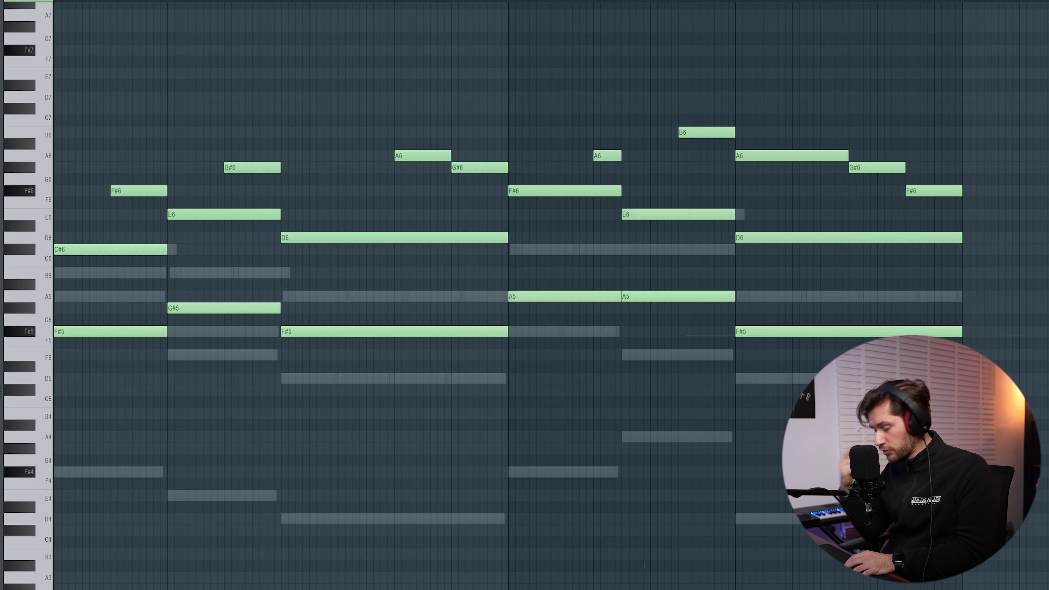
key("alt+r")
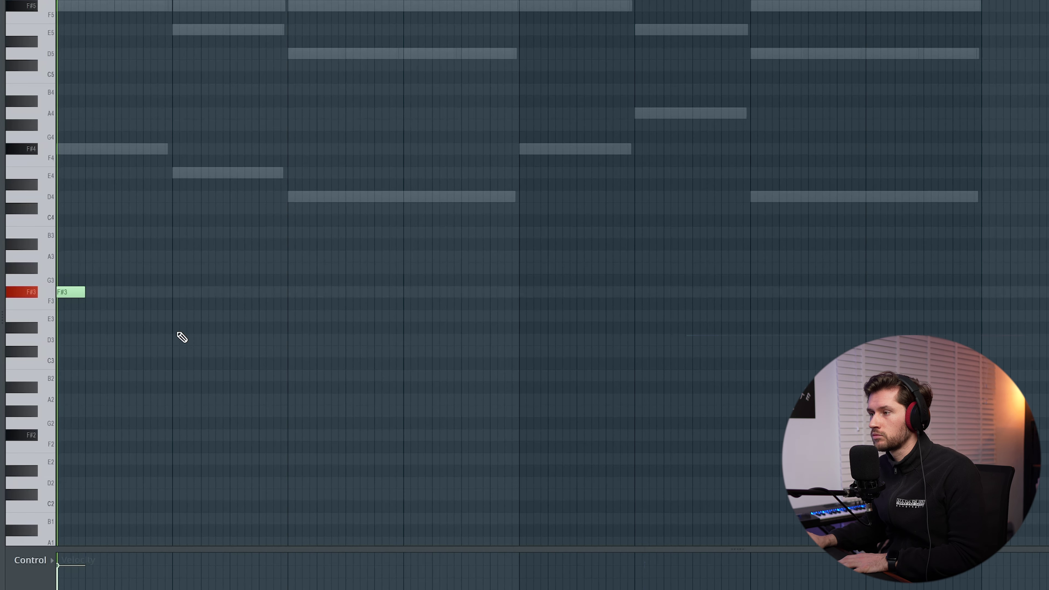
Step: Place short log drum notes under the chords: E3 at bar 2, D3 at bar 3 and three D3 hits from the start of bar 4
left_click_drag(178, 338, 172, 315)
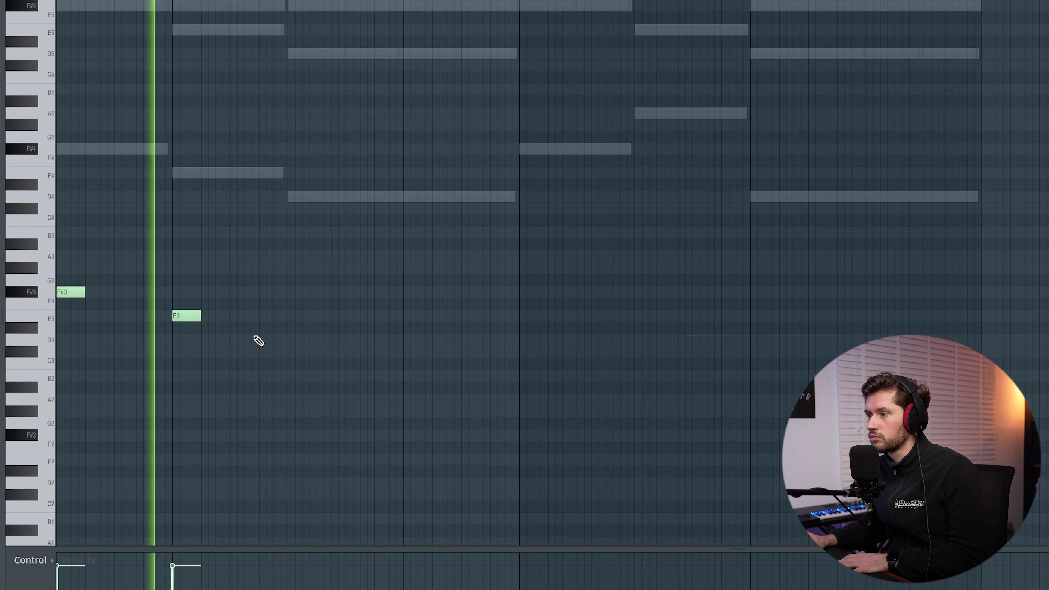
left_click(289, 340)
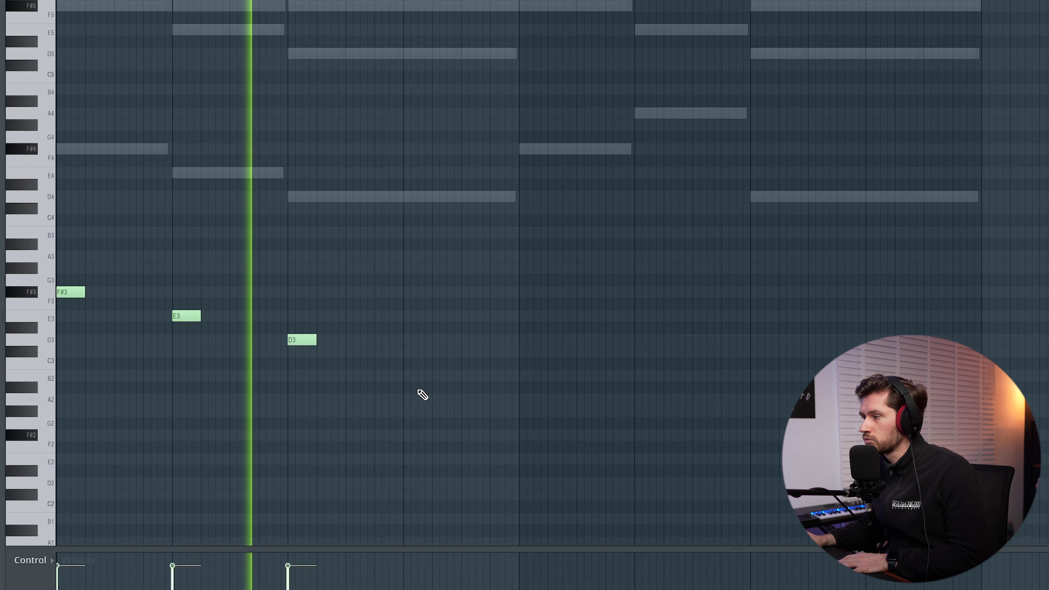
left_click(417, 340)
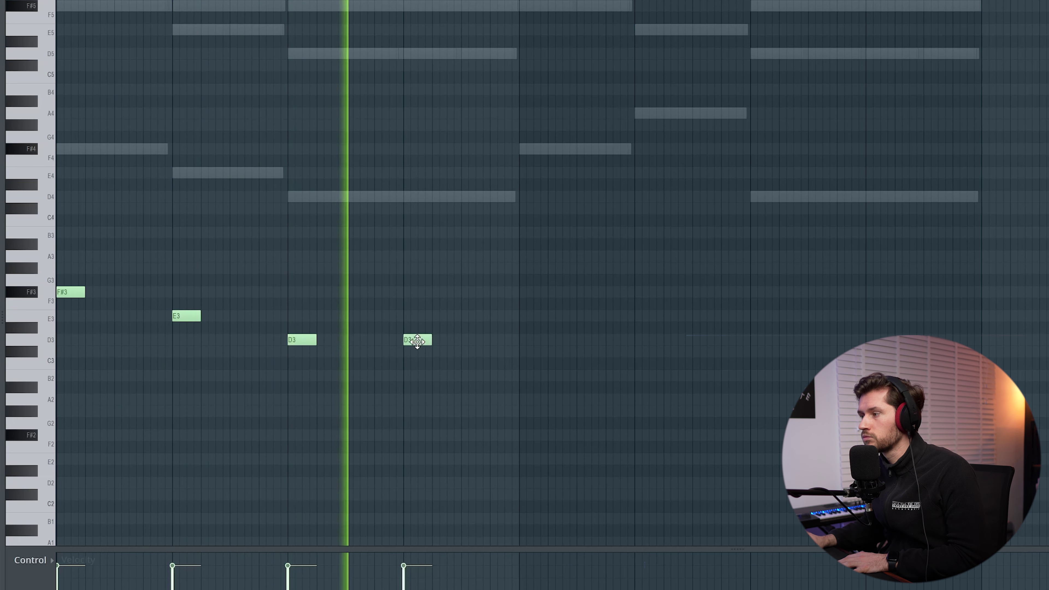
left_click(427, 341)
left_click(443, 342)
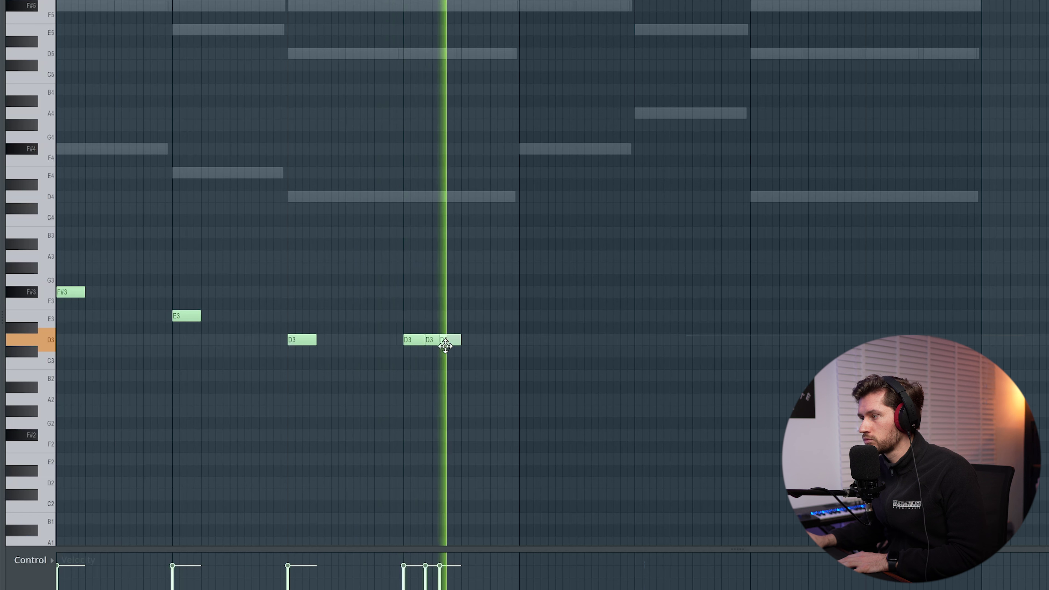
key("space")
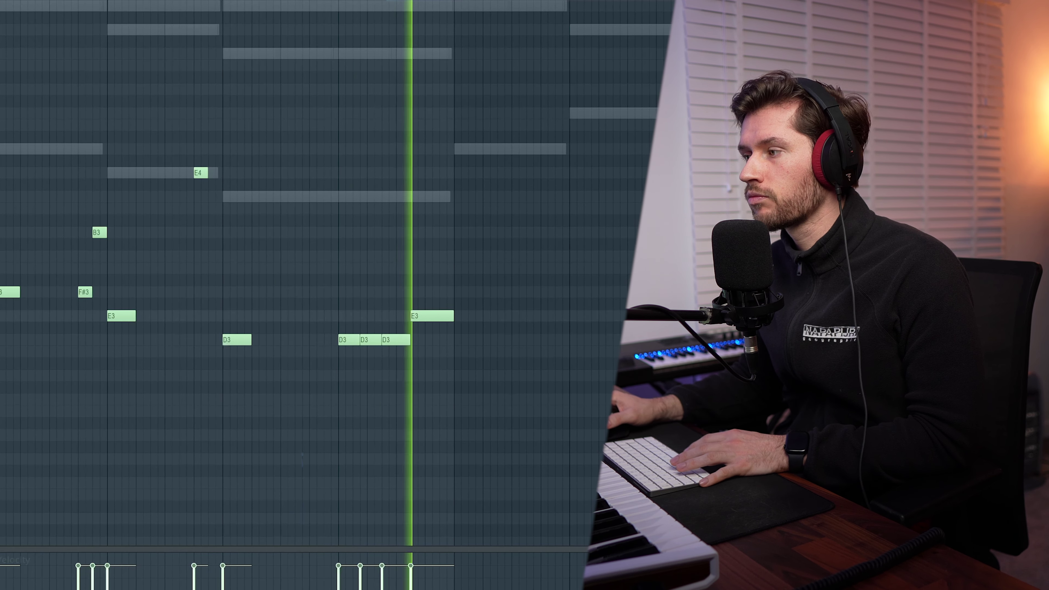
Step: Duplicate the four-bar log drum pattern into bars 5–8 and lower the copied B3 note to F#3
left_click_drag(574, 145, 25, 407)
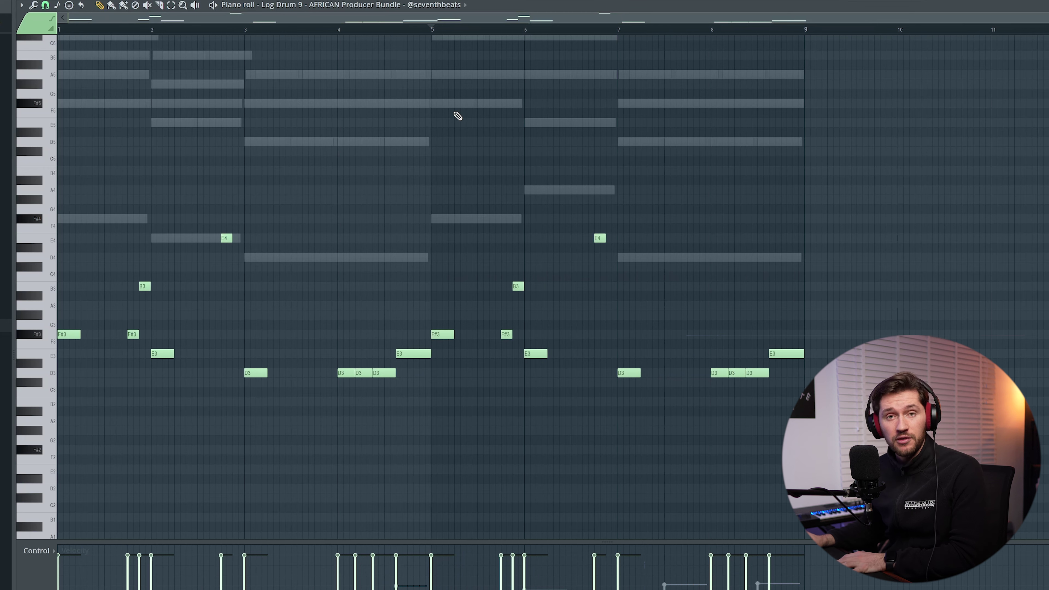
scroll(458, 307, "down", 2)
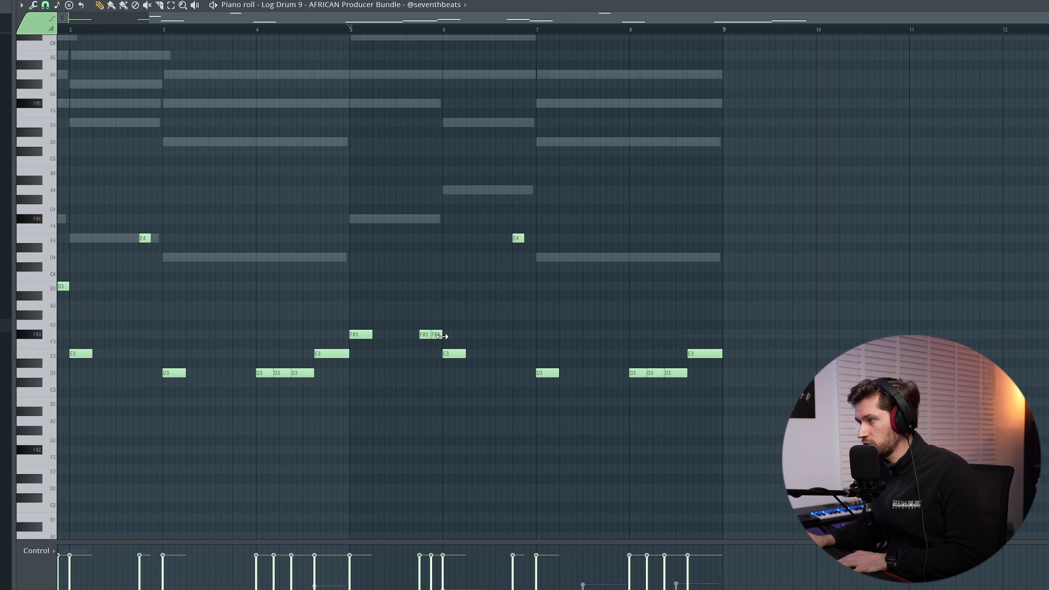
Step: Vary bars 5–8 of the log drum pattern with A3 hits in bar 6 and D3 hits plus a D4 in bar 7, and play it back
scroll(498, 285, "down", 3)
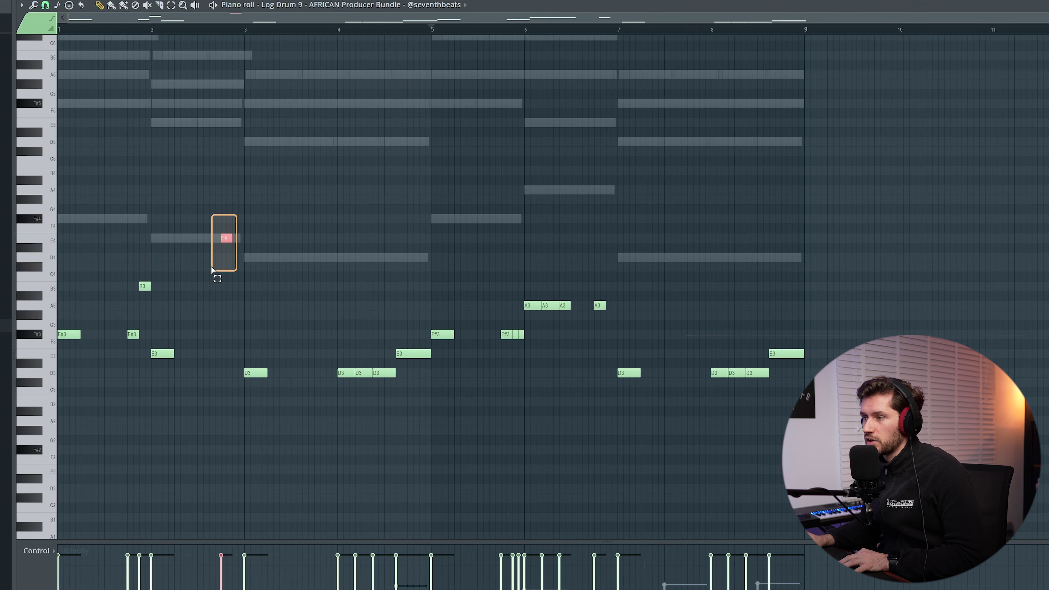
left_click_drag(211, 269, 166, 379)
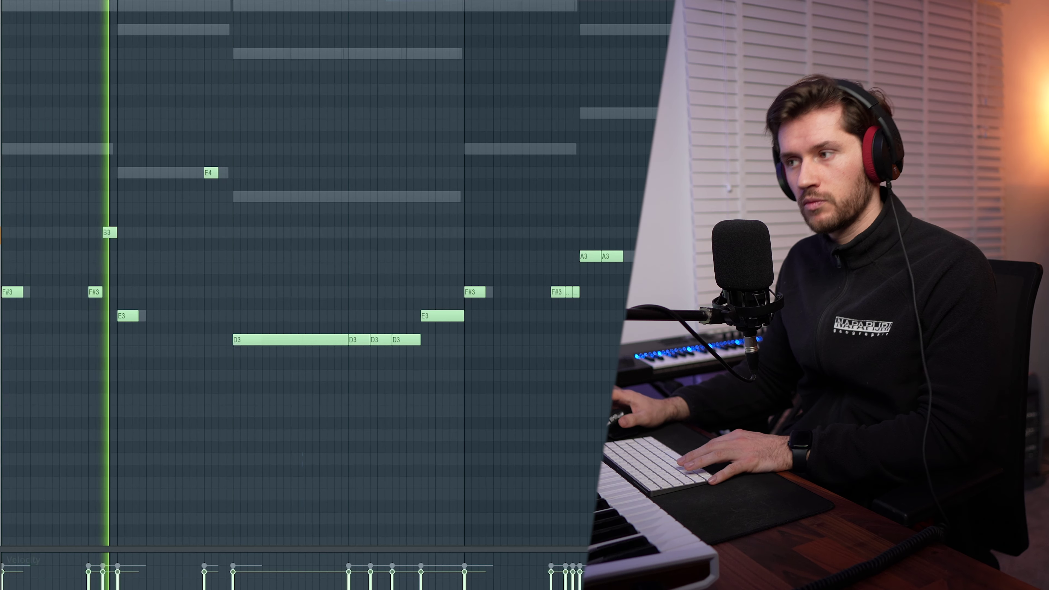
left_click(302, 339)
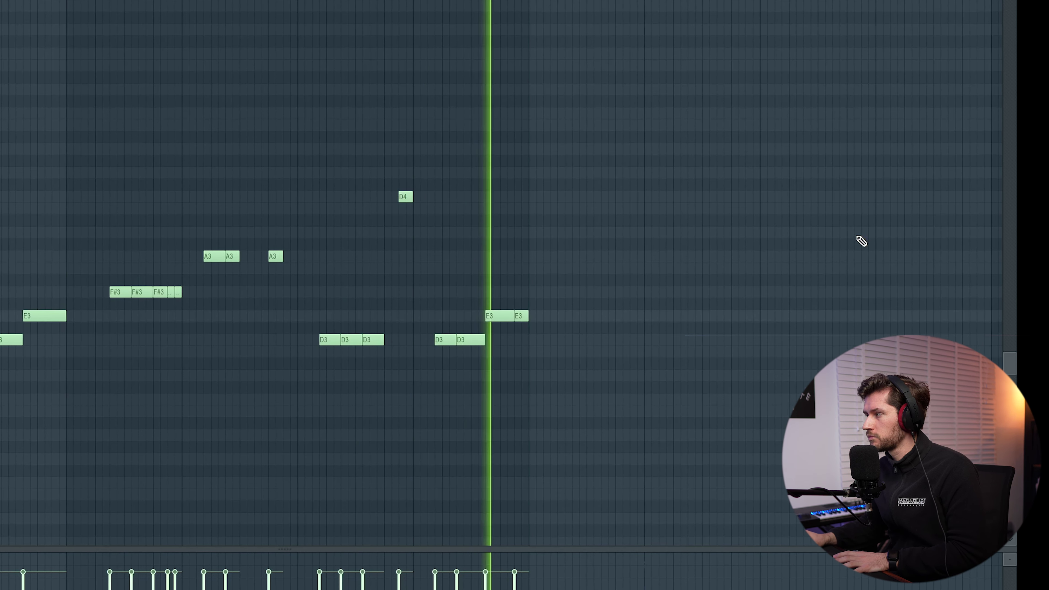
key("space")
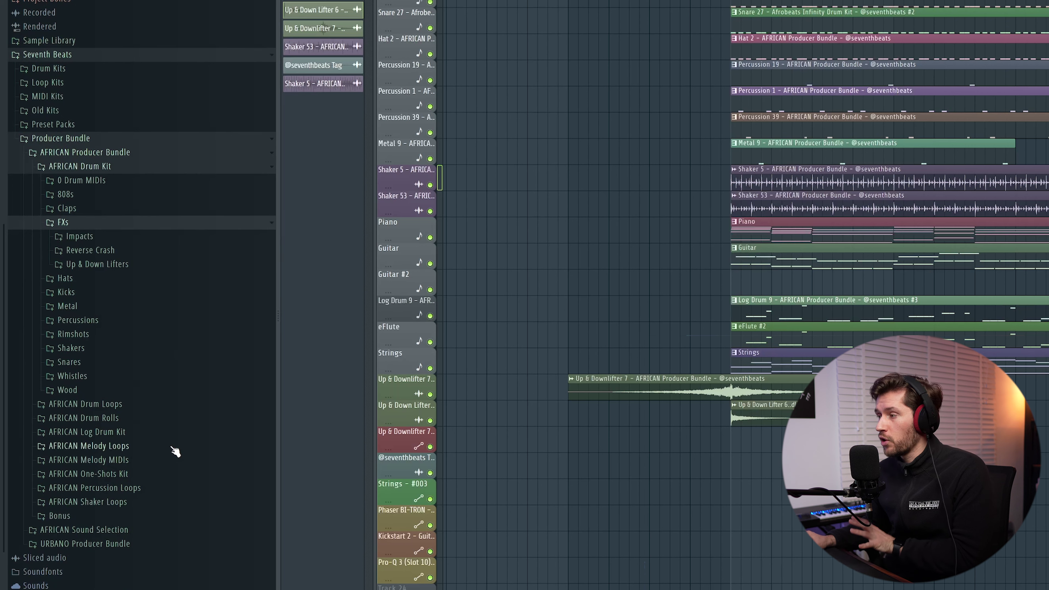
Step: Look through the Up & Down Lifters samples in the AFRICAN Drum Kit's FXs folder and close that subfolder
left_click(124, 267)
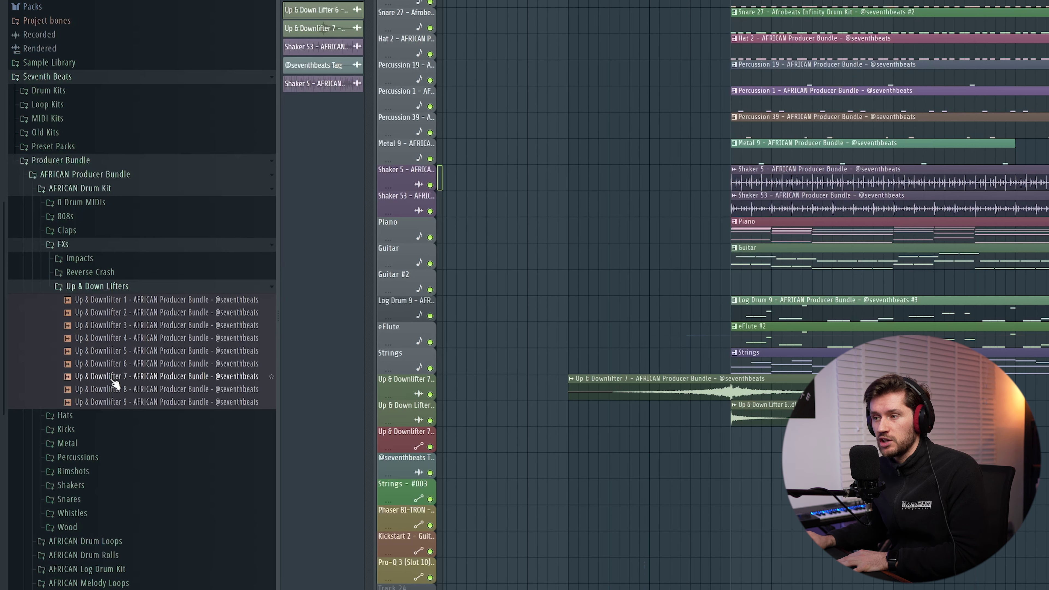
left_click(110, 286)
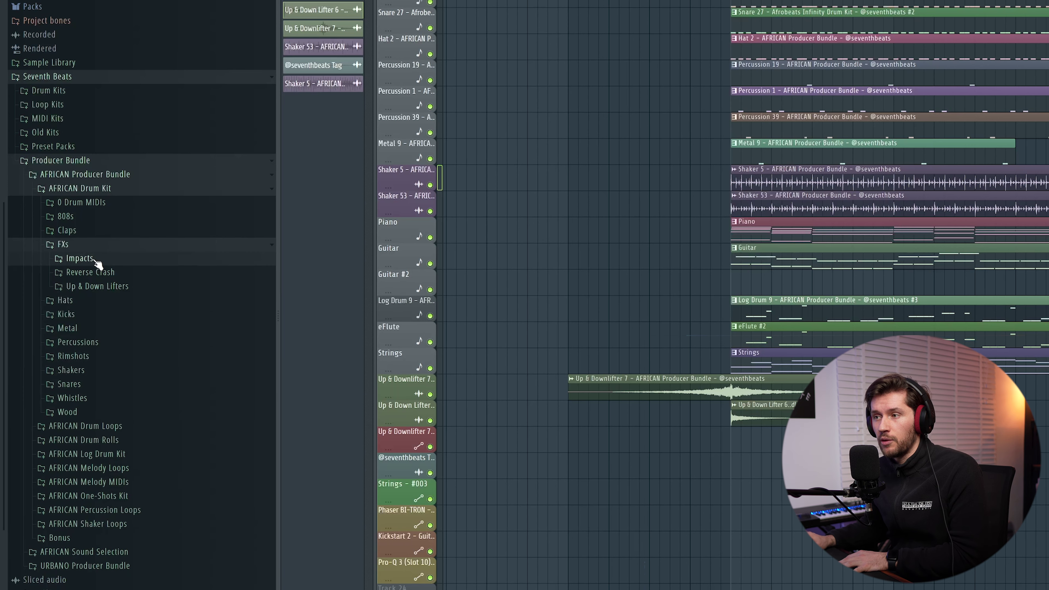